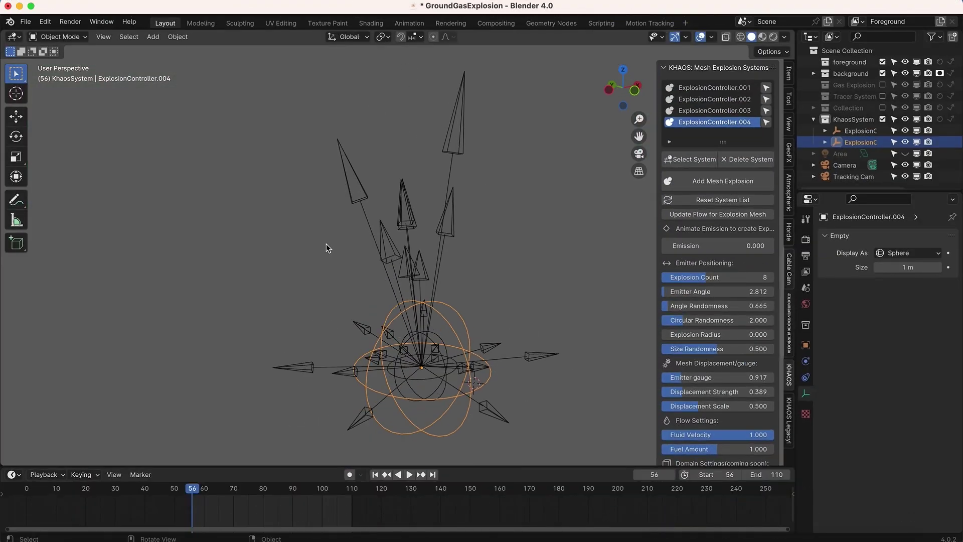
In the KHAOS Mesh Explosion panel, set Explosion Count to 13 and Emitter Angle to 35.264
drag(712, 277, 735, 277)
drag(713, 292, 737, 291)
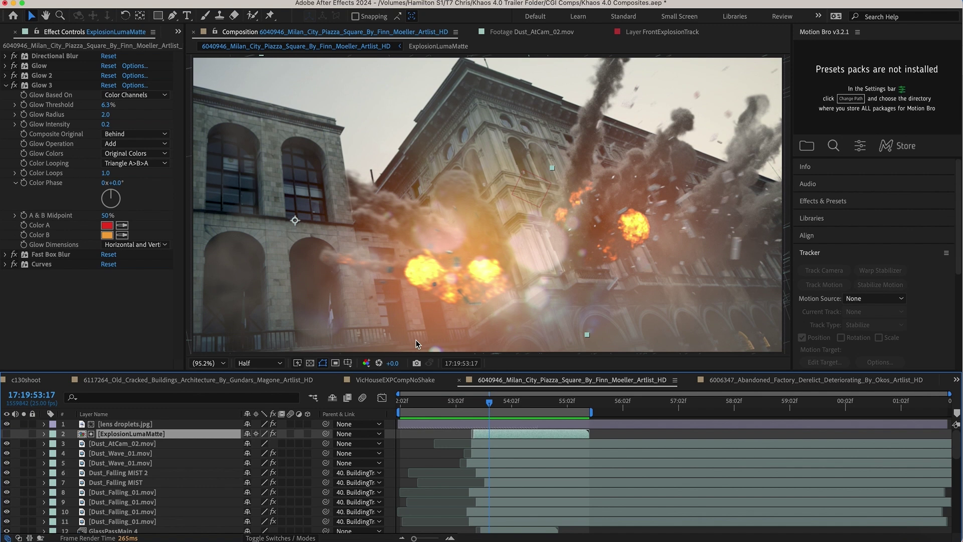
Pre-compose layers 3 through 41, from Dust_AtCam_02.mov down, into a new Pre-comp 2
click(120, 444)
scroll(107, 502, down, 8)
shift+click(108, 528)
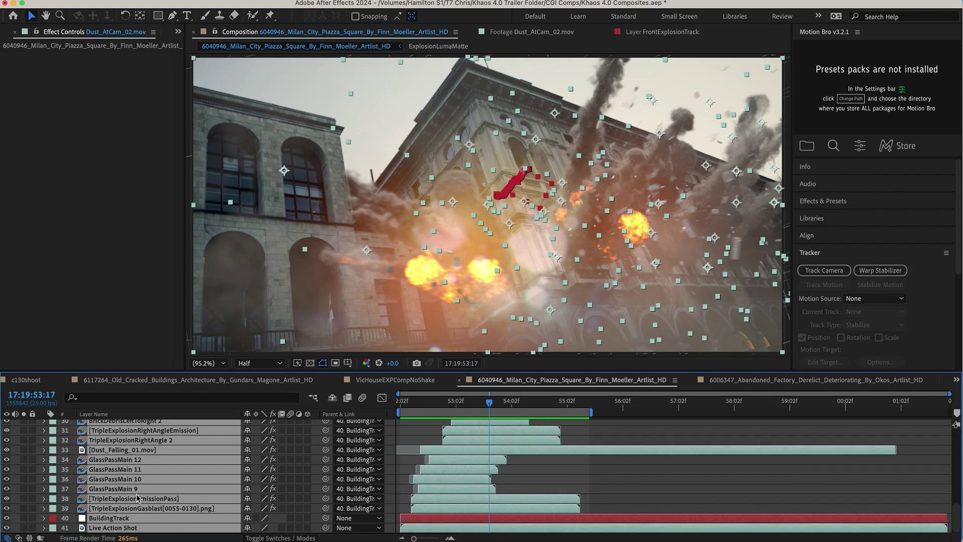
scroll(135, 497, up, 8)
right_click(135, 474)
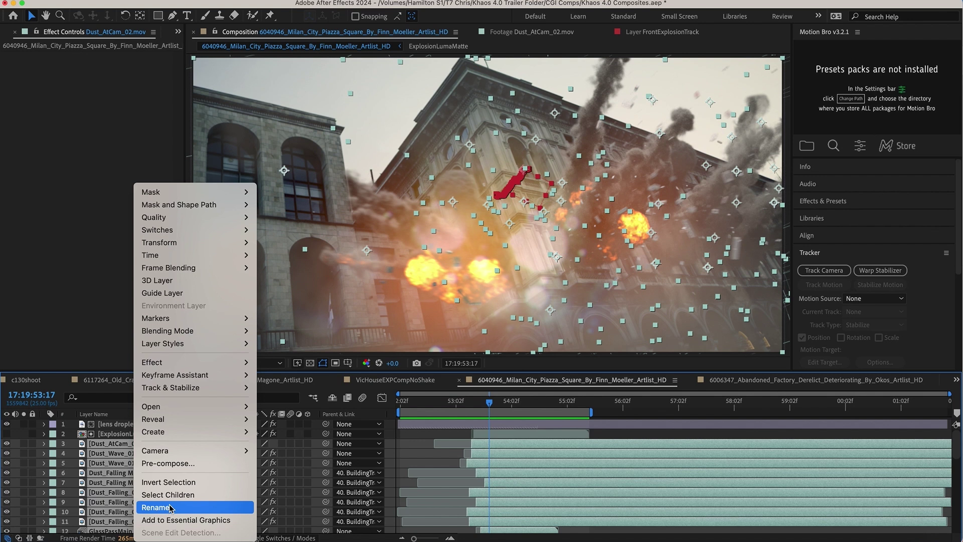
click(168, 463)
key(Return)
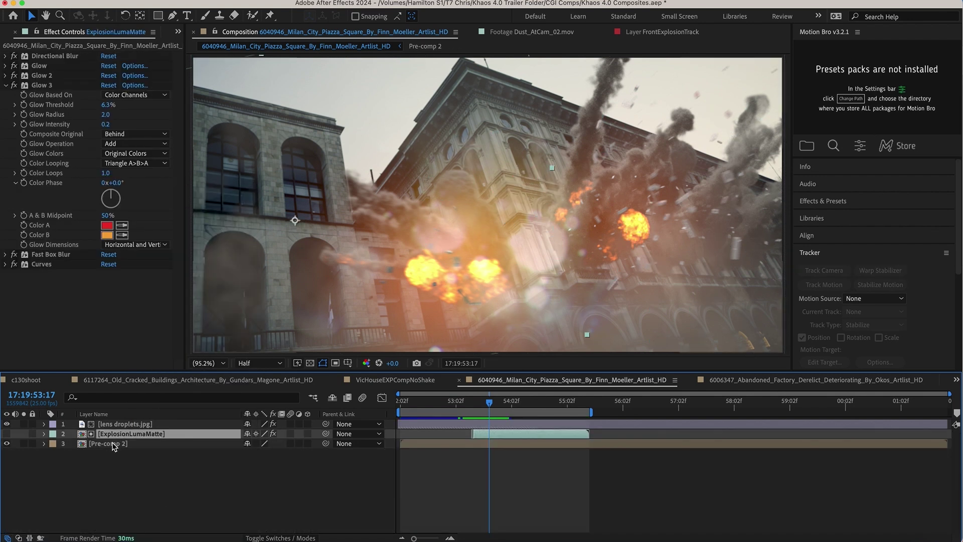
Toggle the lens droplets layer off and back on to compare the composite
click(109, 444)
click(6, 424)
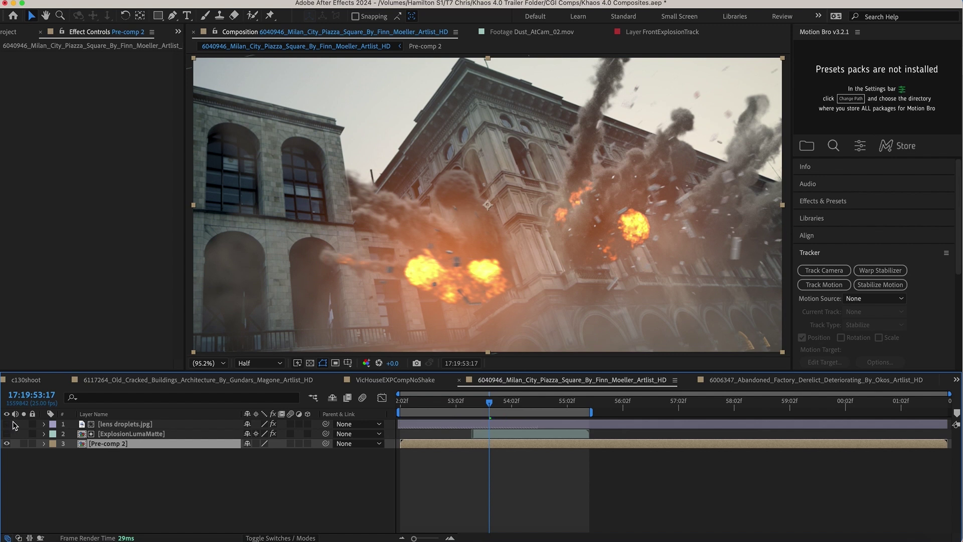
click(123, 423)
click(7, 424)
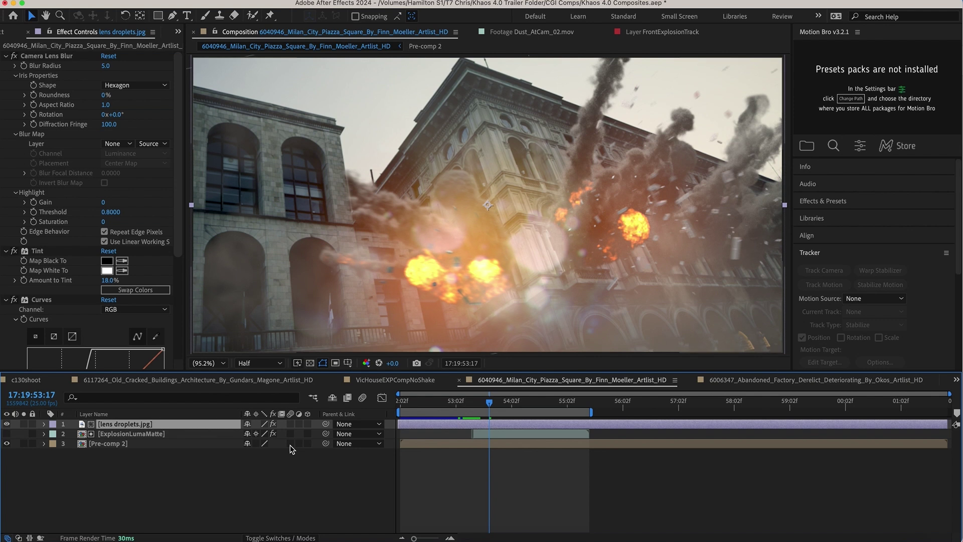
Set the lens droplets layer's Track Matte to 2. ExplosionLumaMatte
click(288, 537)
click(361, 424)
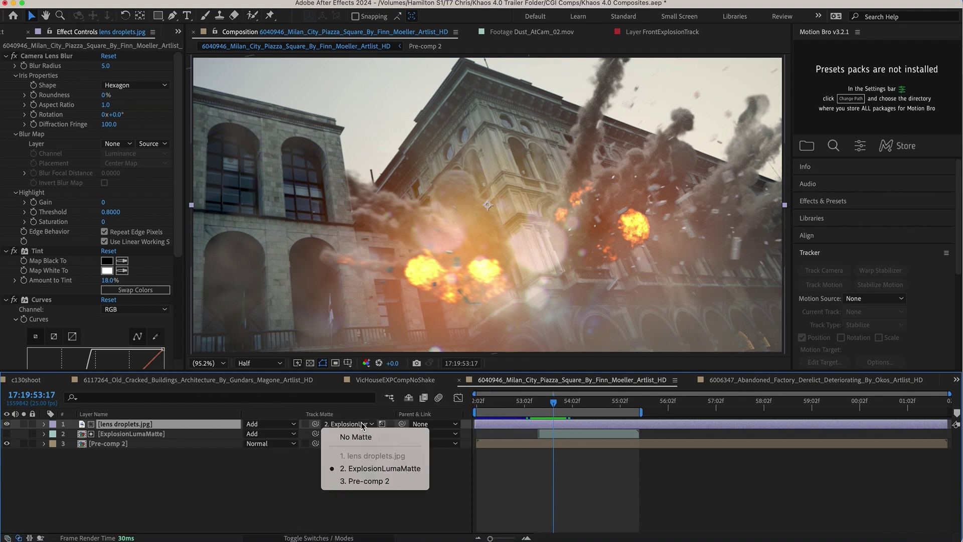
click(359, 470)
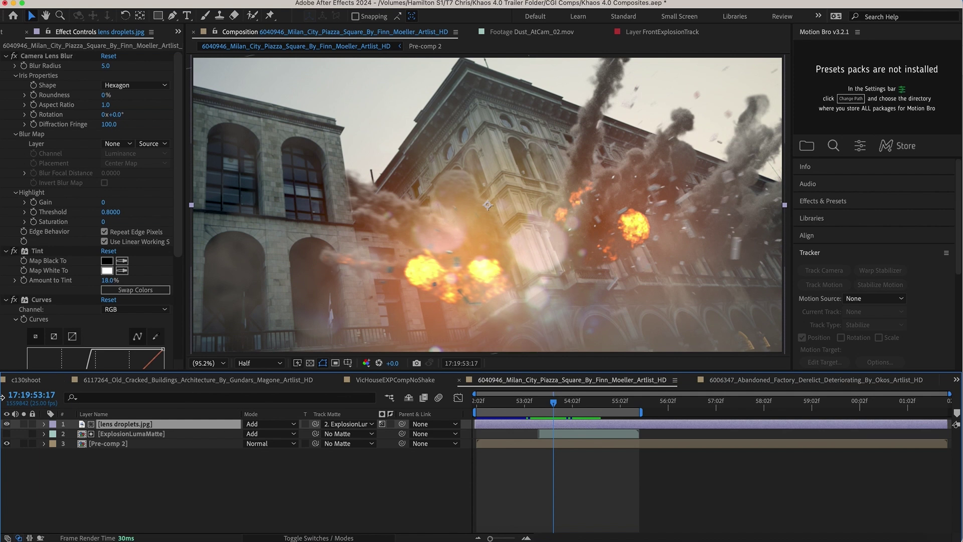
View the lens droplets image in the Layer panel at Fit magnification
double_click(116, 425)
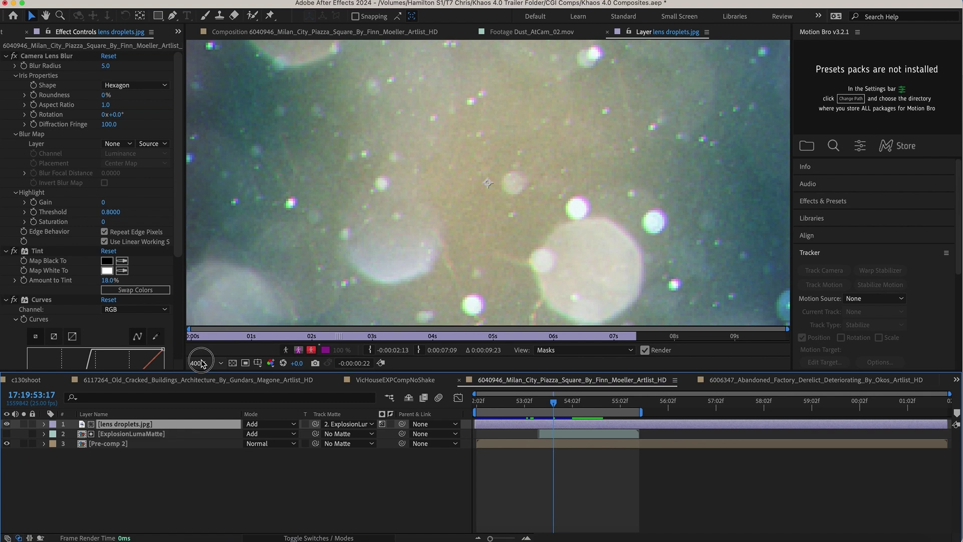
click(203, 364)
click(215, 159)
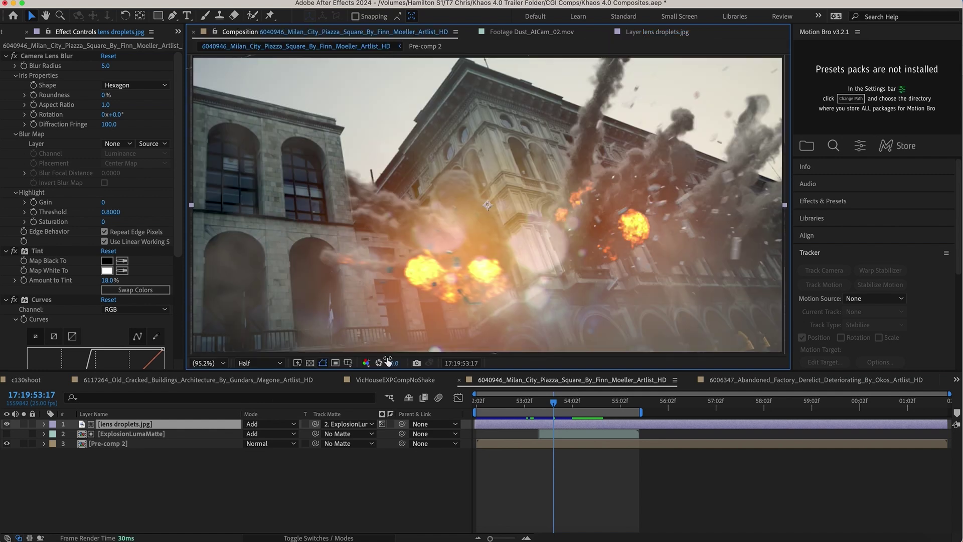
Back in the Composition, set the lens droplets' Track Matte to No Matte
click(293, 32)
click(347, 424)
click(347, 437)
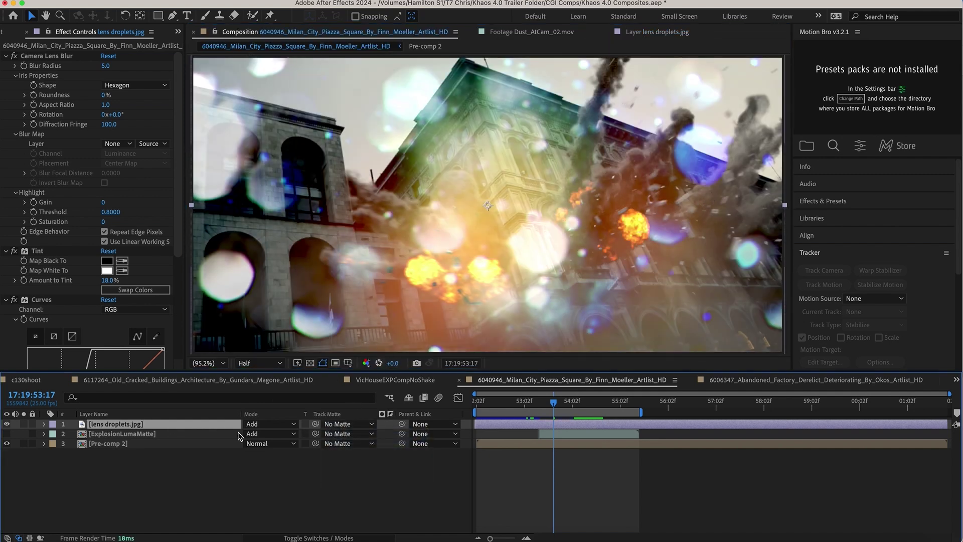
Set lens droplets' Track Matte back to 2. ExplosionLumaMatte and select the ExplosionLumaMatte layer
click(348, 424)
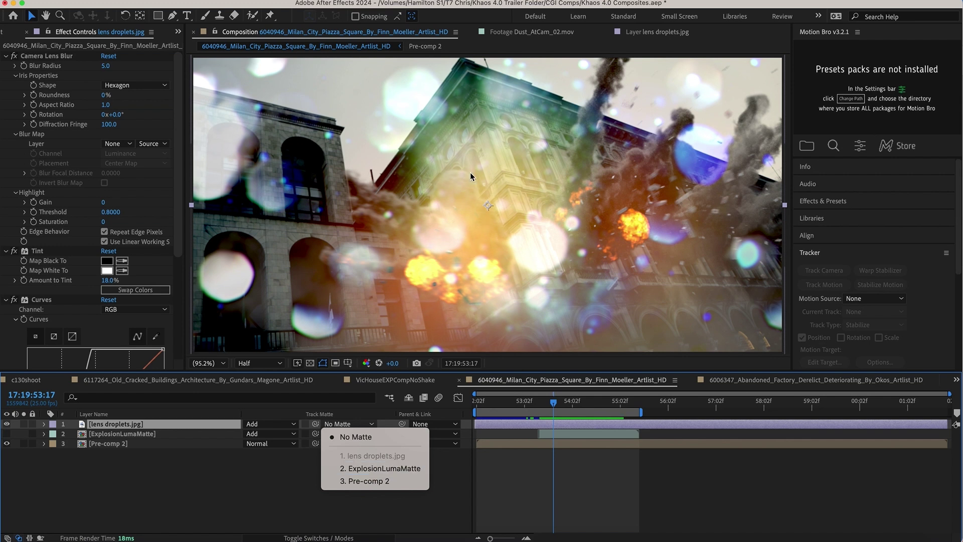
click(381, 468)
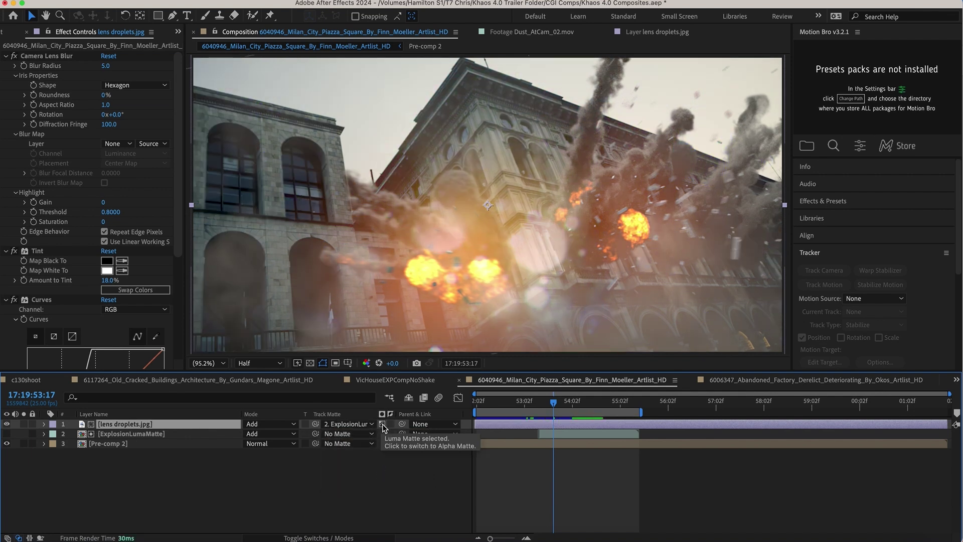
click(120, 434)
Briefly solo the ExplosionLumaMatte layer to inspect it, then unsolo and stop playback
click(24, 433)
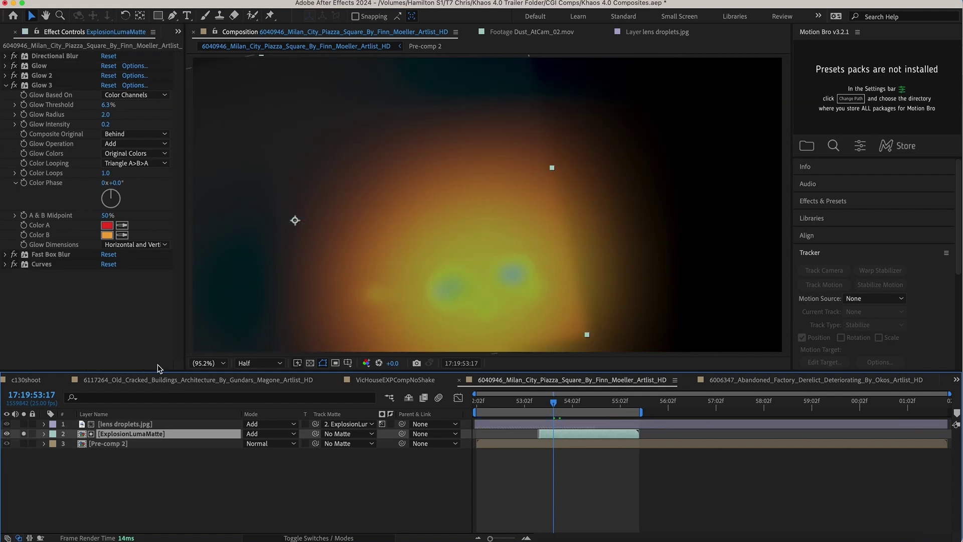
click(475, 236)
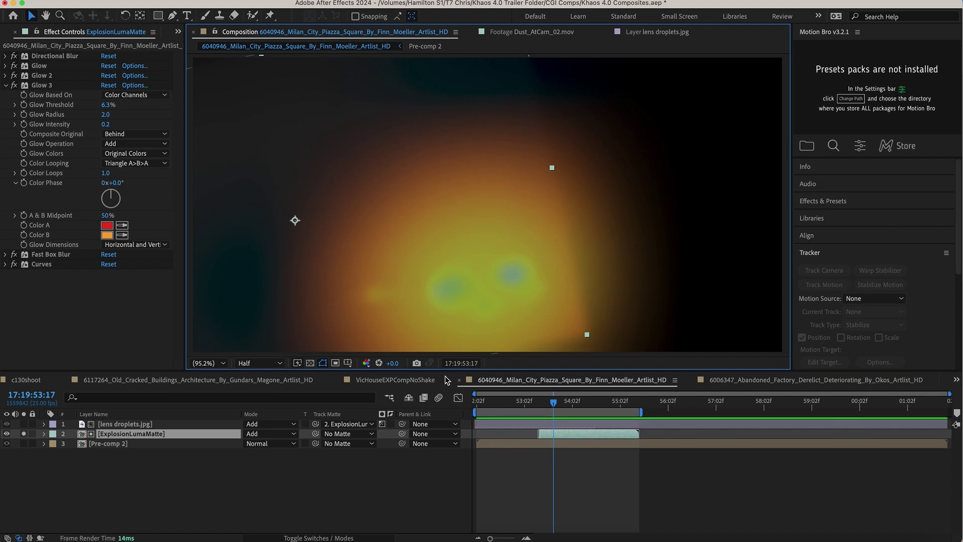
click(24, 433)
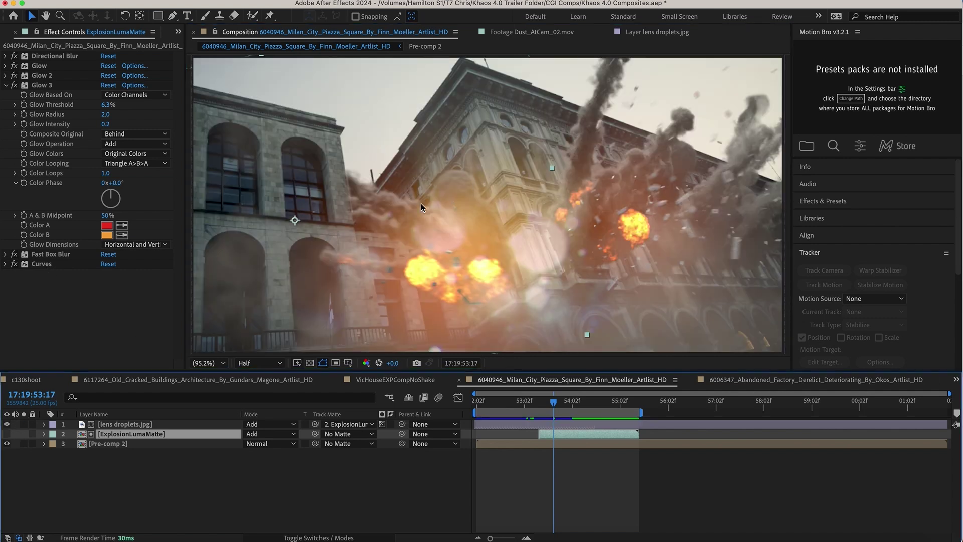
key(space)
key(space)
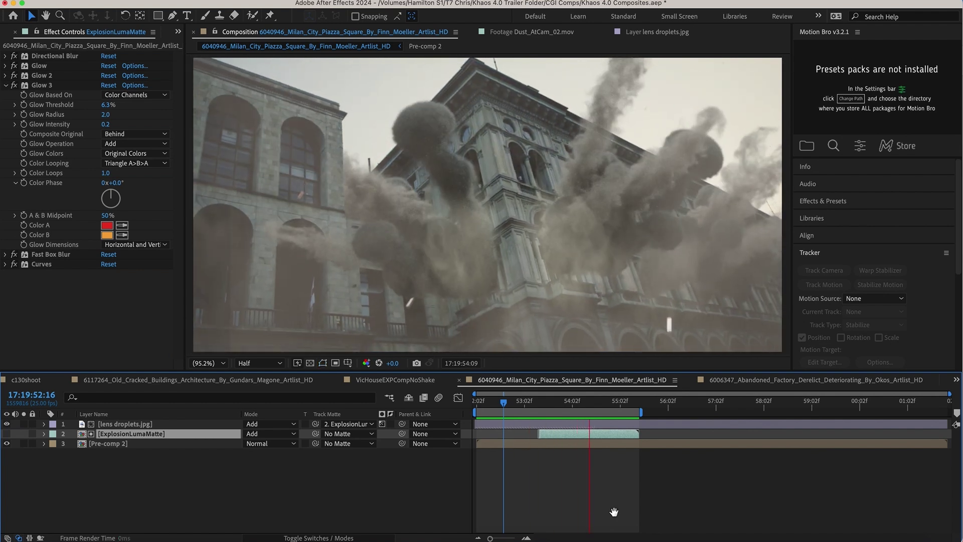
key(space)
Scrub the playhead between 52:23 and 53:16 to land on the frame where the fireballs erupt
click(556, 405)
mouse_move(555, 408)
mouse_down()
mouse_move(542, 413)
mouse_move(555, 412)
mouse_up()
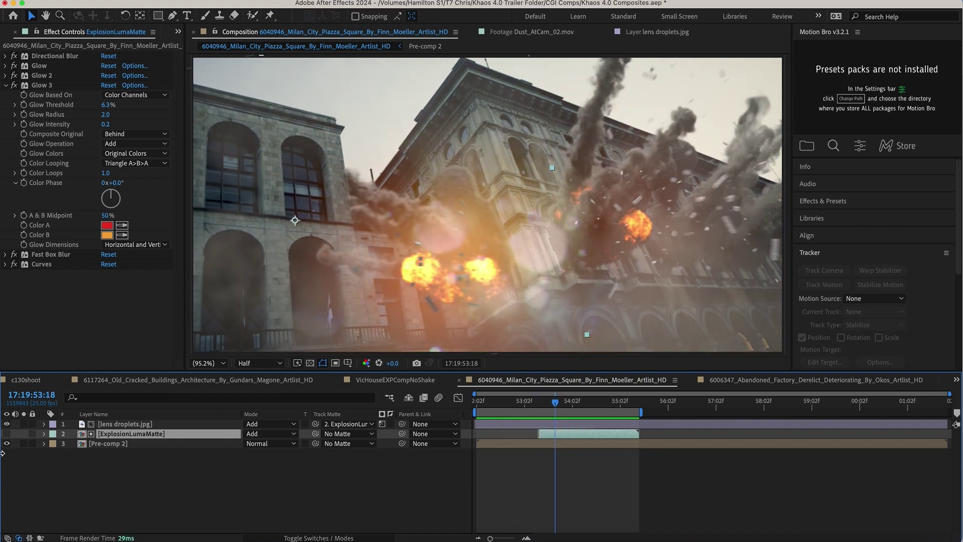
key(shift+Page_Up)
key(shift+Page_Up)
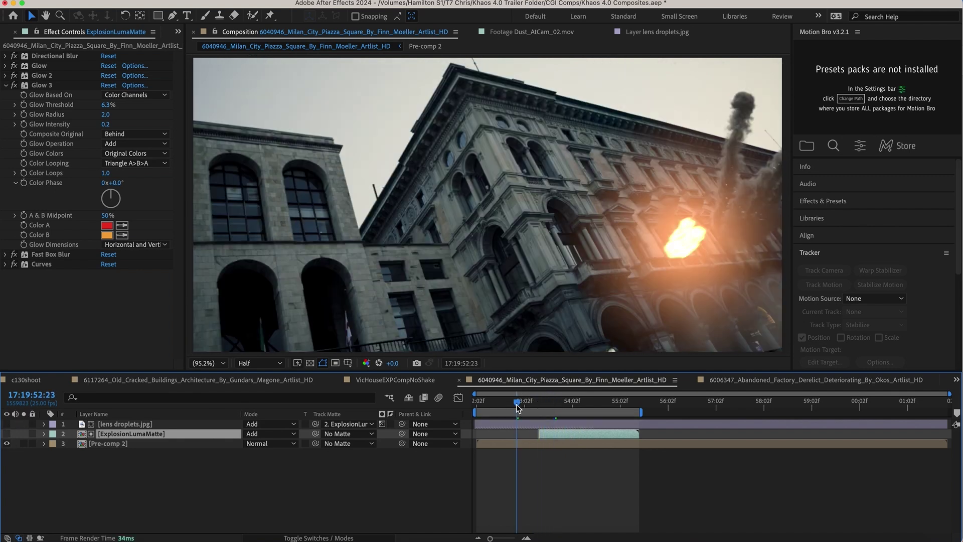
key(space)
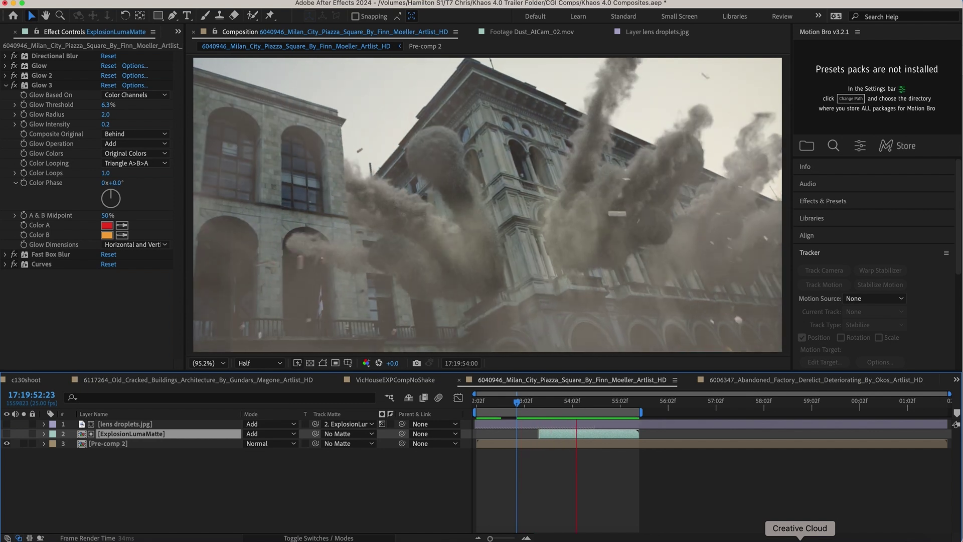
key(space)
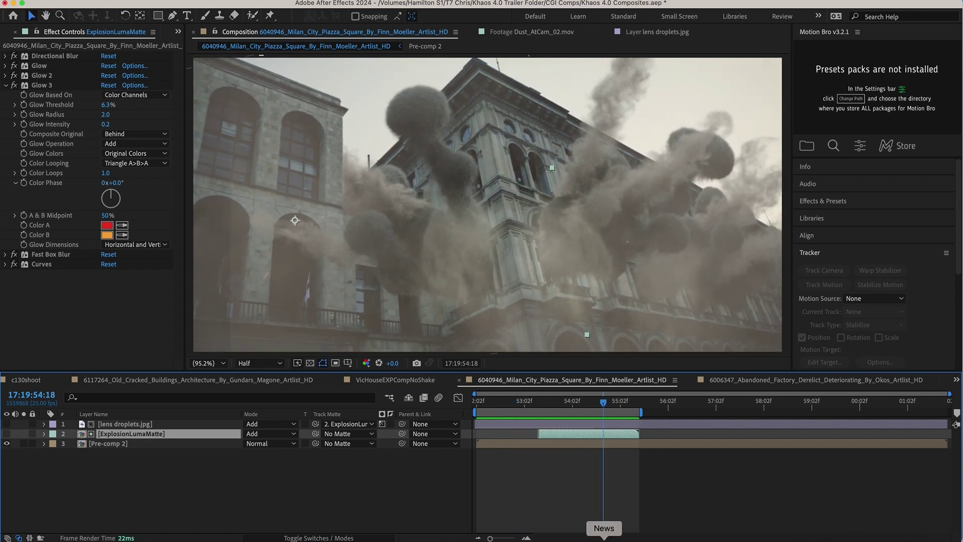
drag(542, 404, 555, 405)
Enable lens droplets, make ExplosionLumaMatte visible and soloed, and switch off its effects
click(126, 424)
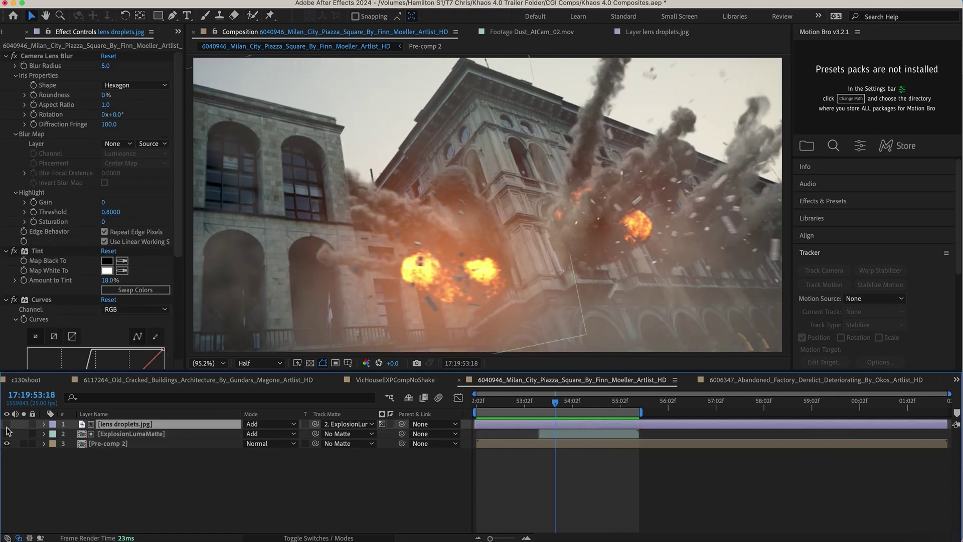
click(7, 424)
click(6, 434)
click(132, 435)
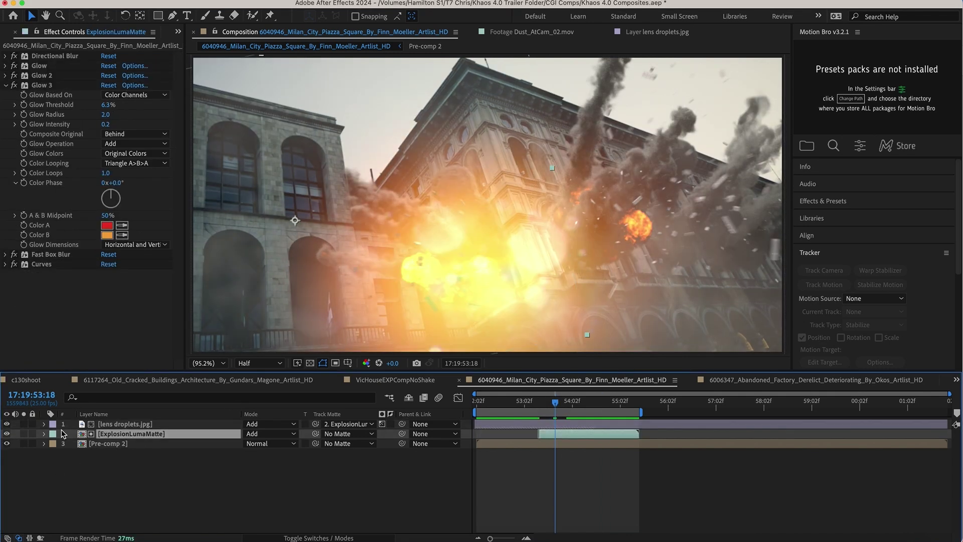
click(24, 434)
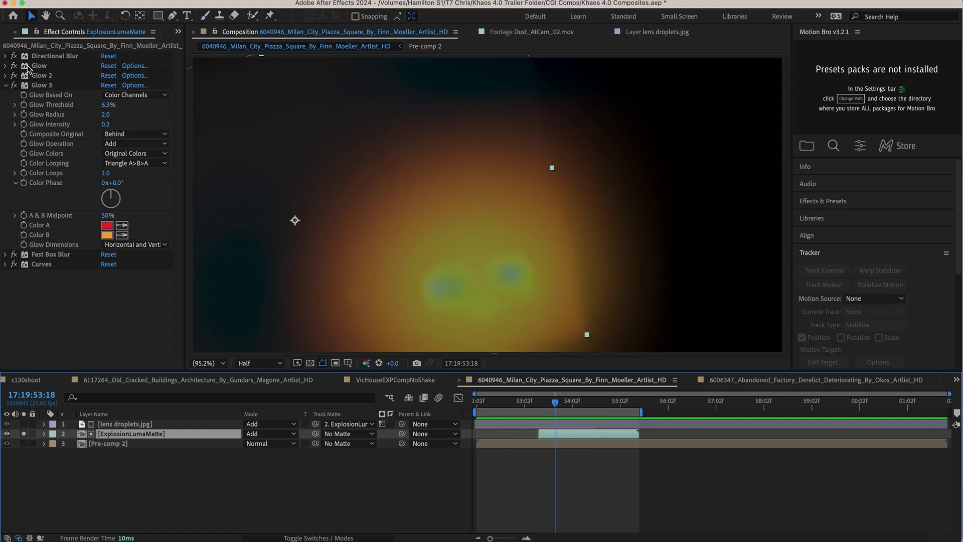
click(14, 56)
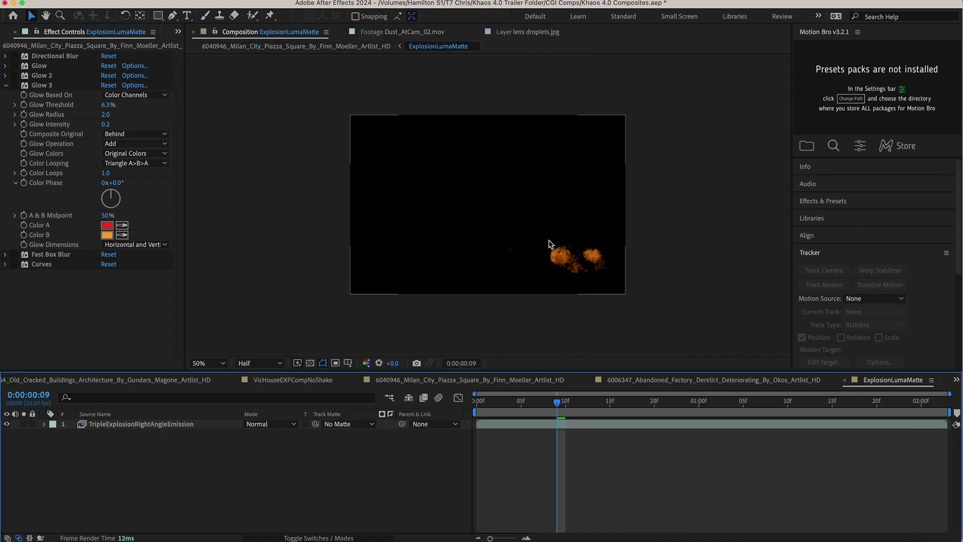
Preview the raw explosion inside the ExplosionLumaMatte precomp, then return to the Milan comp
double_click(550, 251)
key(space)
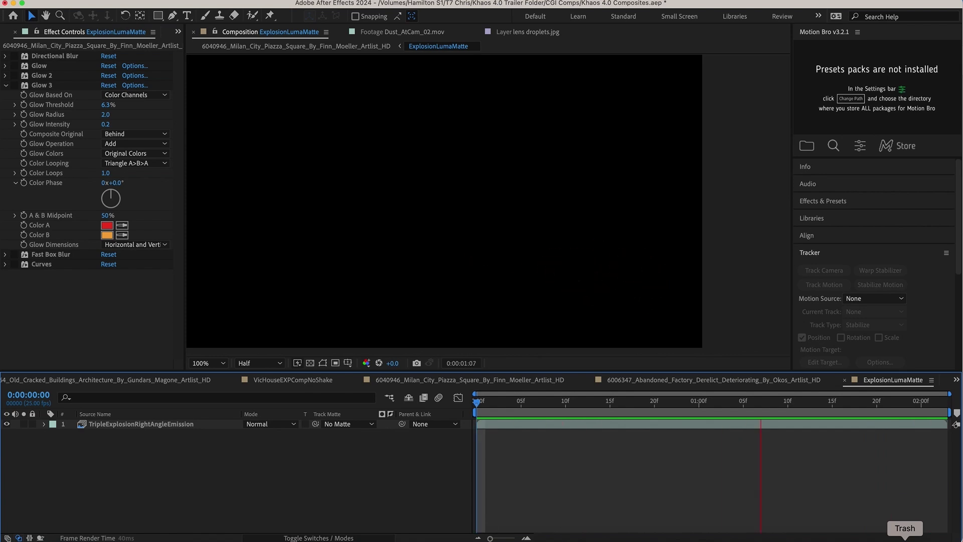
click(470, 380)
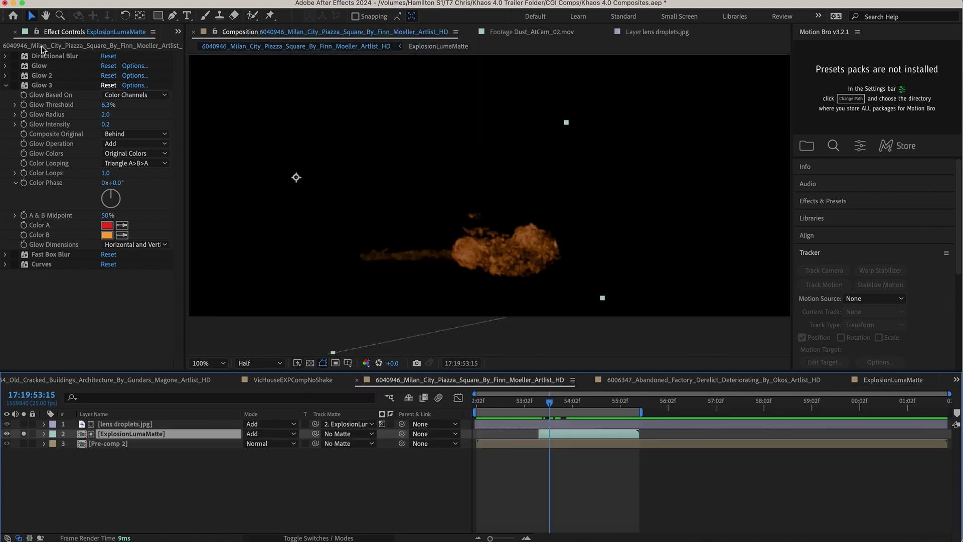
Re-enable Directional Blur, Glow, Glow 2, Glow 3, Fast Box Blur and Curves on the matte, then unsolo it
click(13, 56)
click(13, 66)
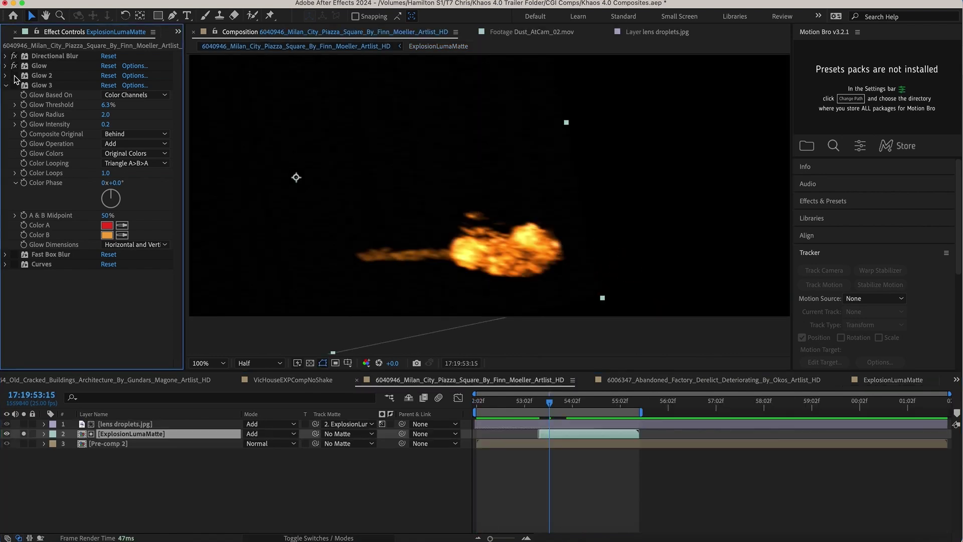
click(14, 75)
click(13, 85)
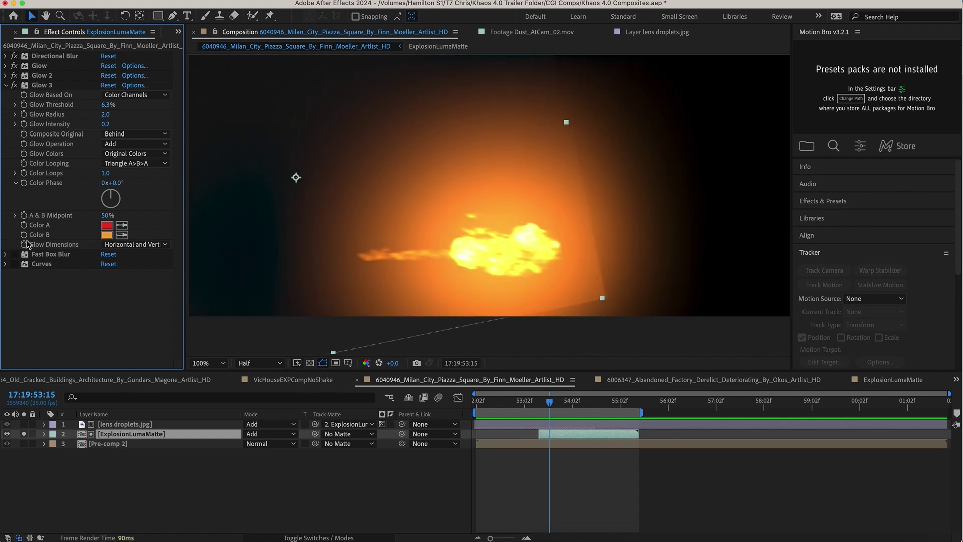
click(14, 255)
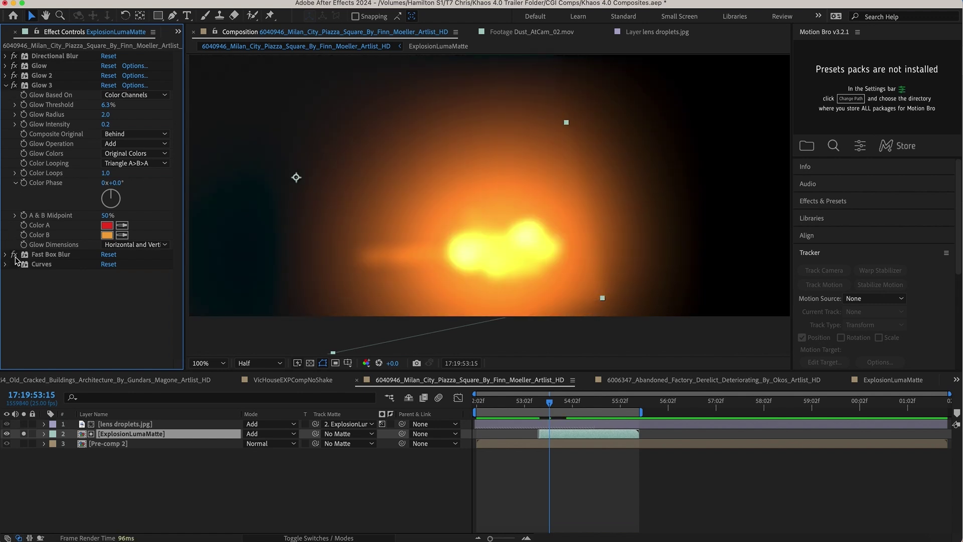
click(14, 264)
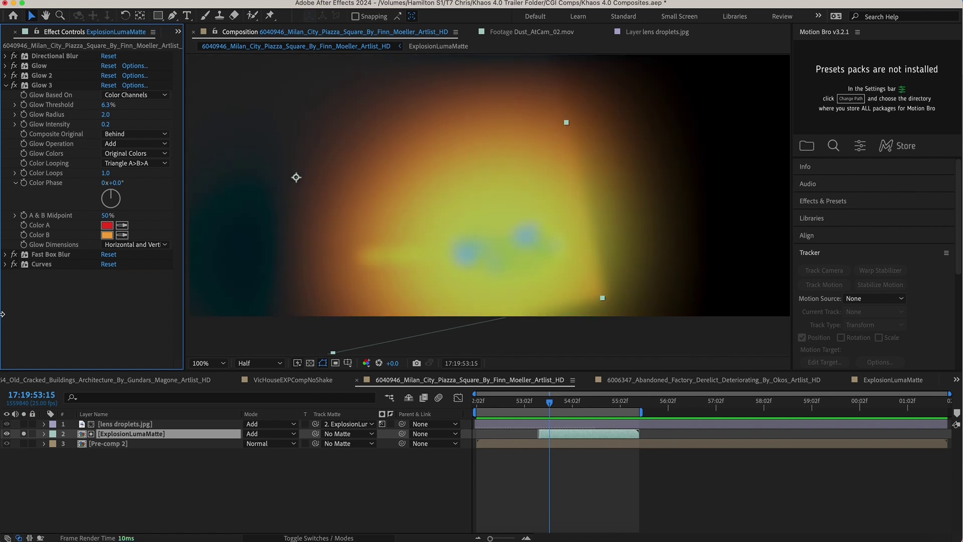
click(22, 435)
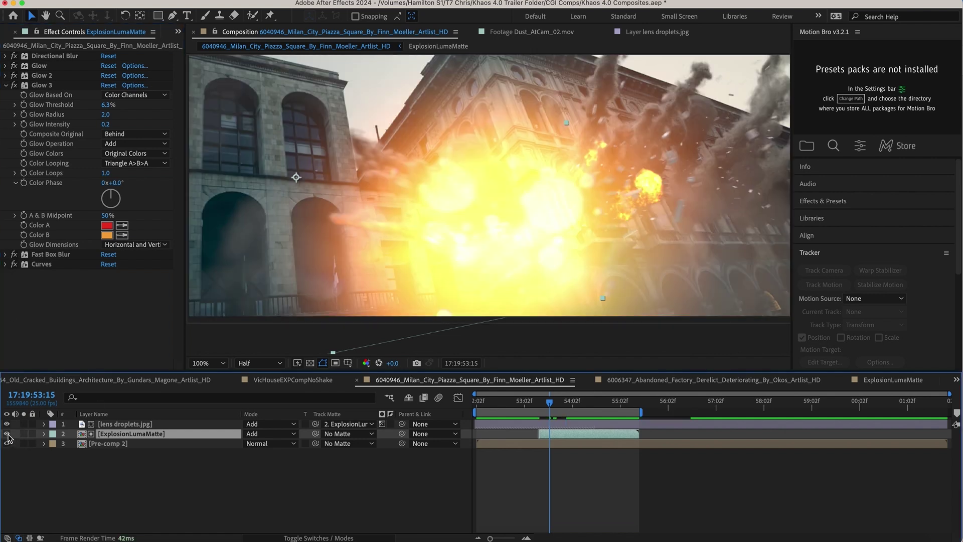
Hide ExplosionLumaMatte and confirm lens droplets still use 2. ExplosionLumaMatte as track matte
click(7, 433)
click(115, 424)
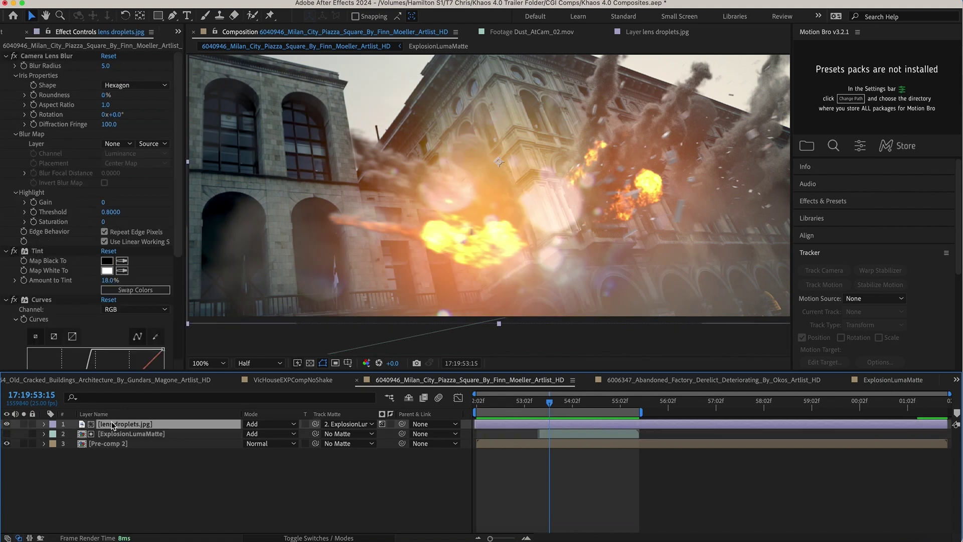
click(349, 424)
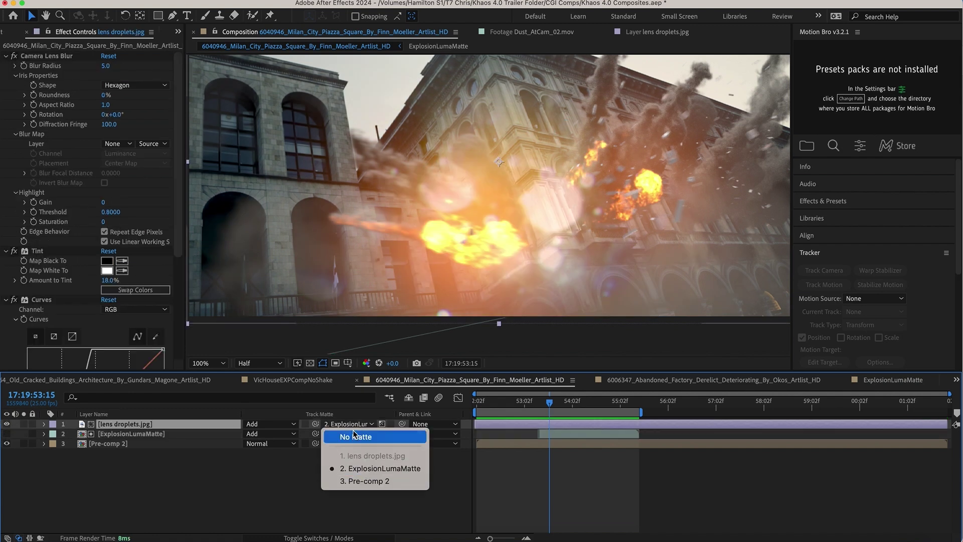
click(356, 427)
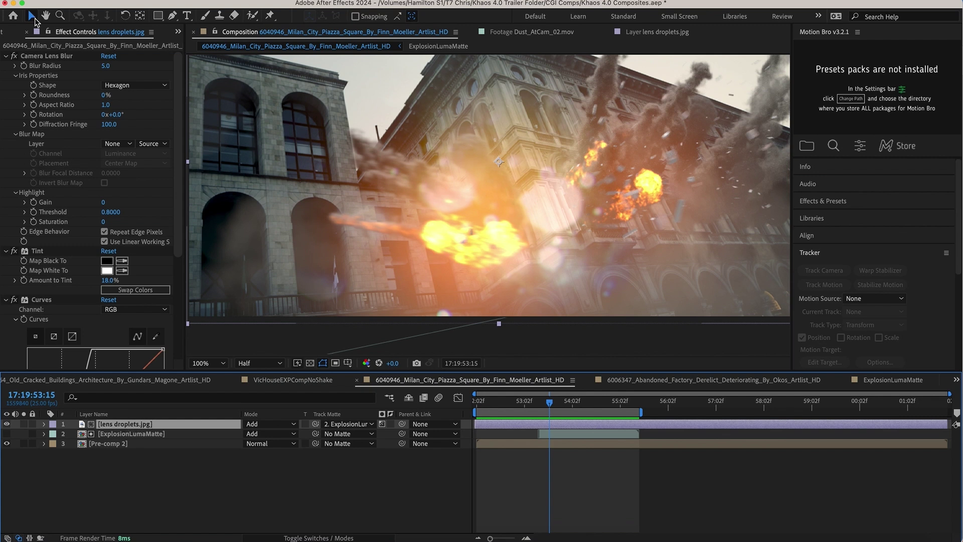
Compare the droplets' effects, leaving Camera Lens Blur and Curves on and Tint off
click(6, 56)
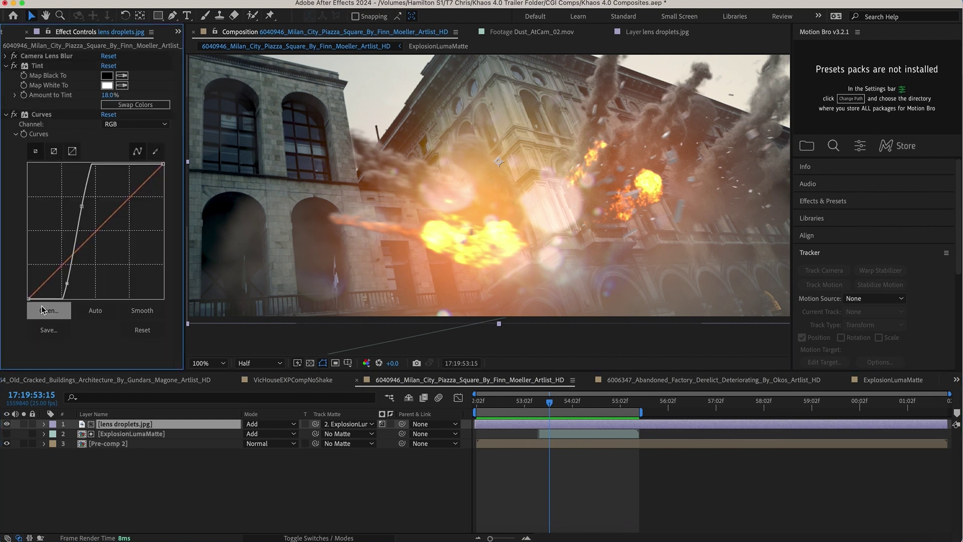
click(14, 65)
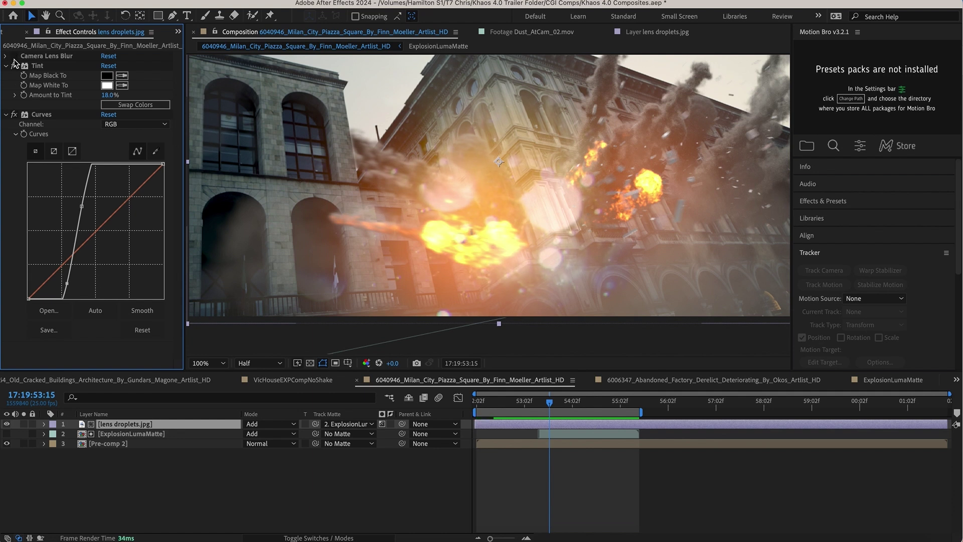
click(14, 114)
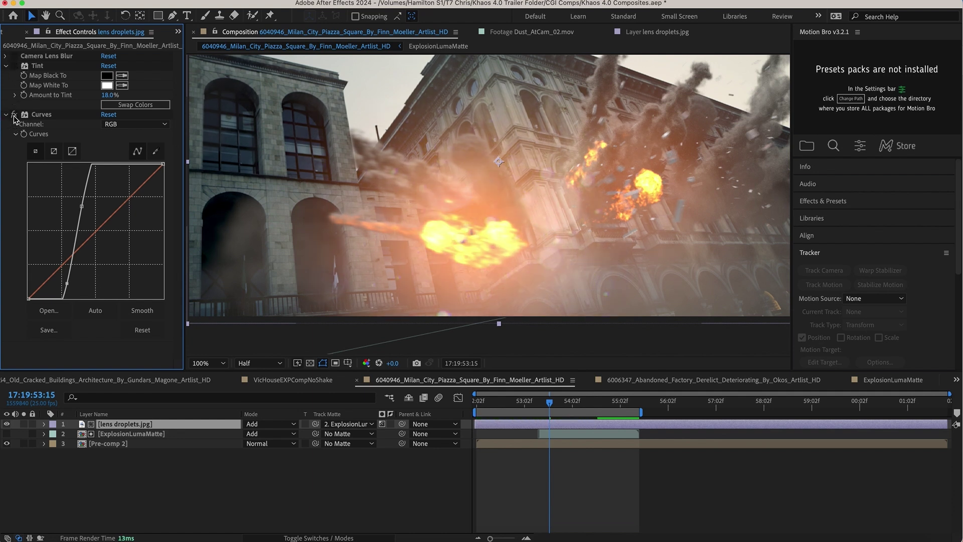
click(15, 115)
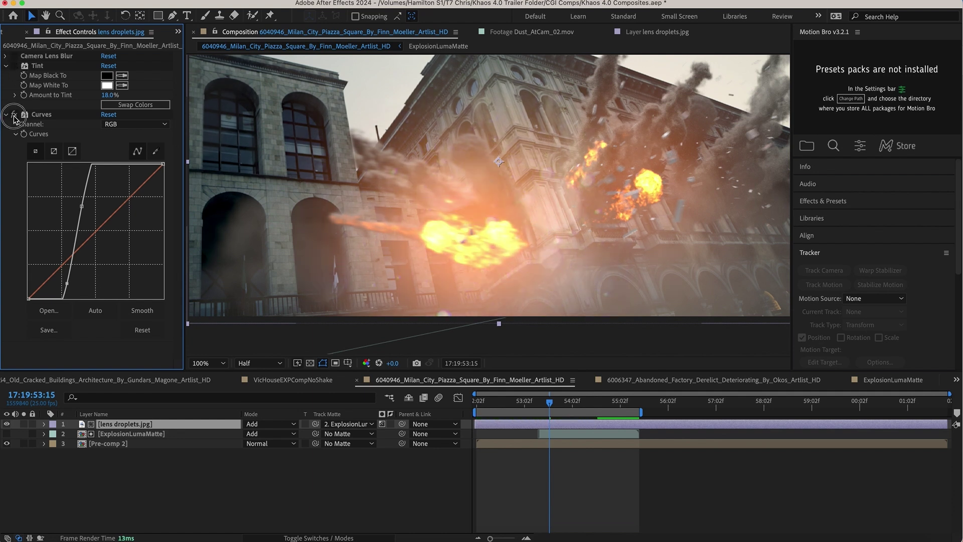
click(14, 56)
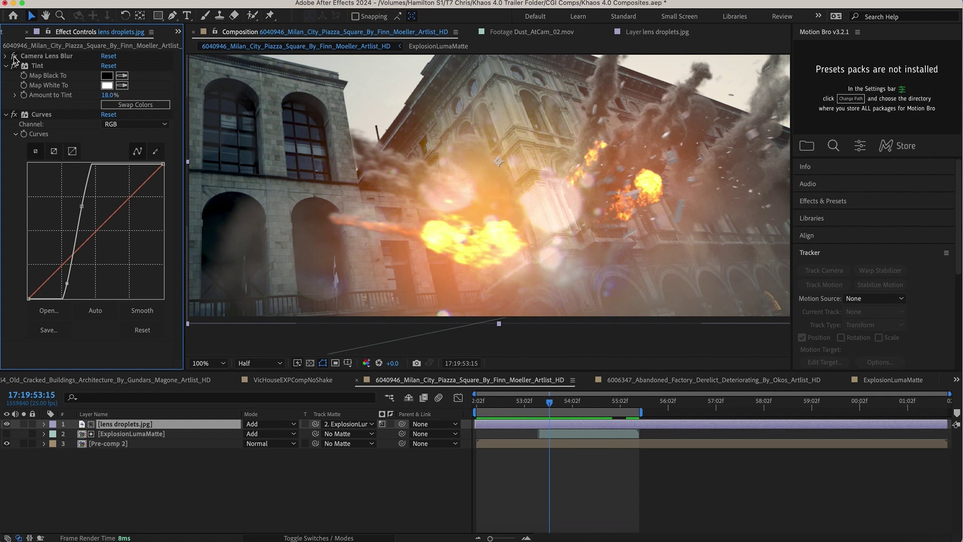